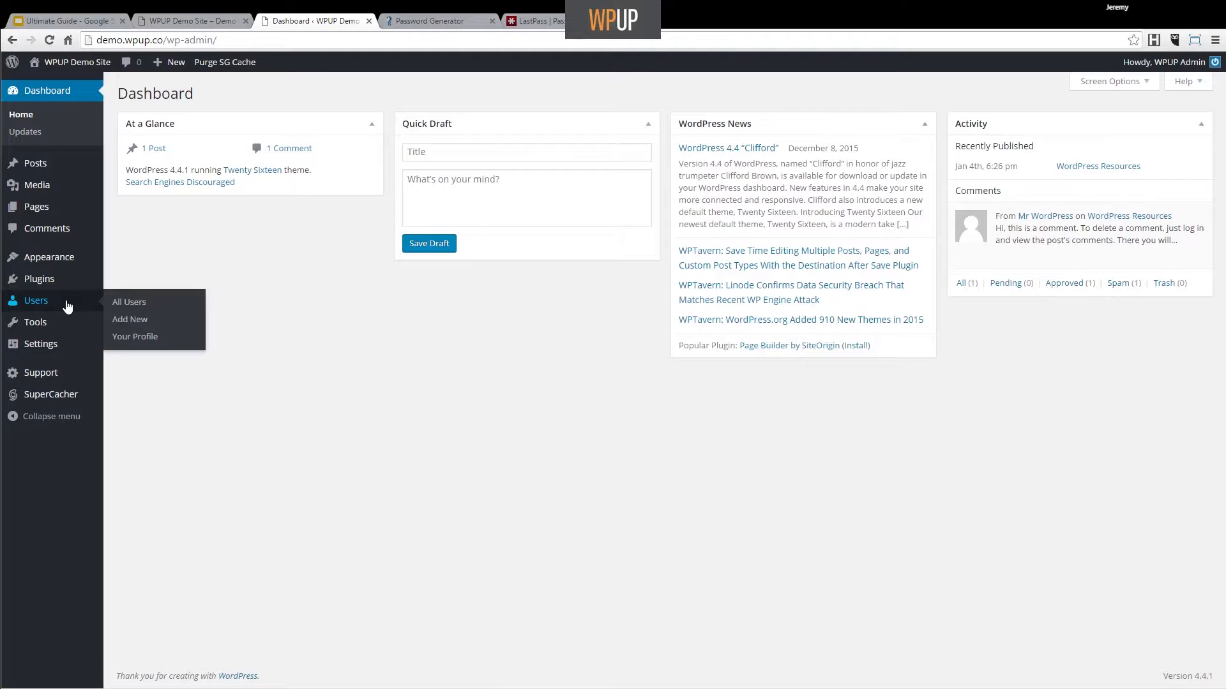
Step: Fill in the new user's details: username wpup, the accounts e-mail, first name Support, last name From WPUP
{"action": "left_click", "coordinate": [146, 320]}
{"action": "left_click", "coordinate": [446, 156]}
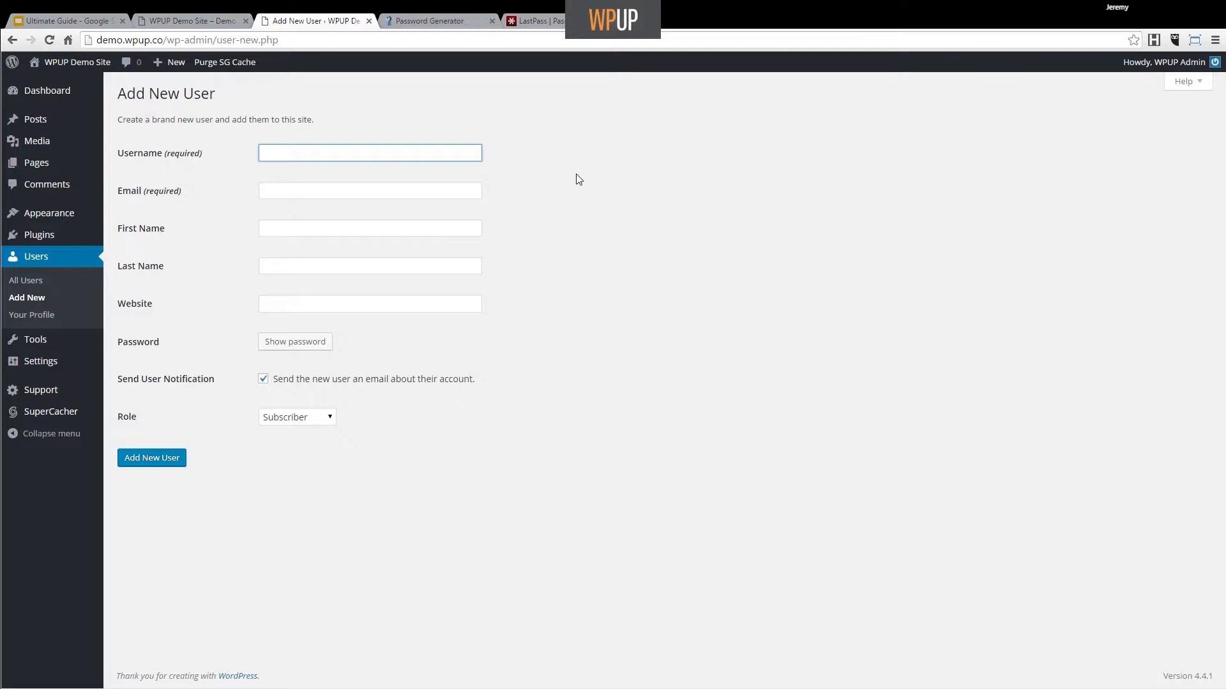
{"action": "type", "text": "wpup"}
{"action": "key", "text": "Tab"}
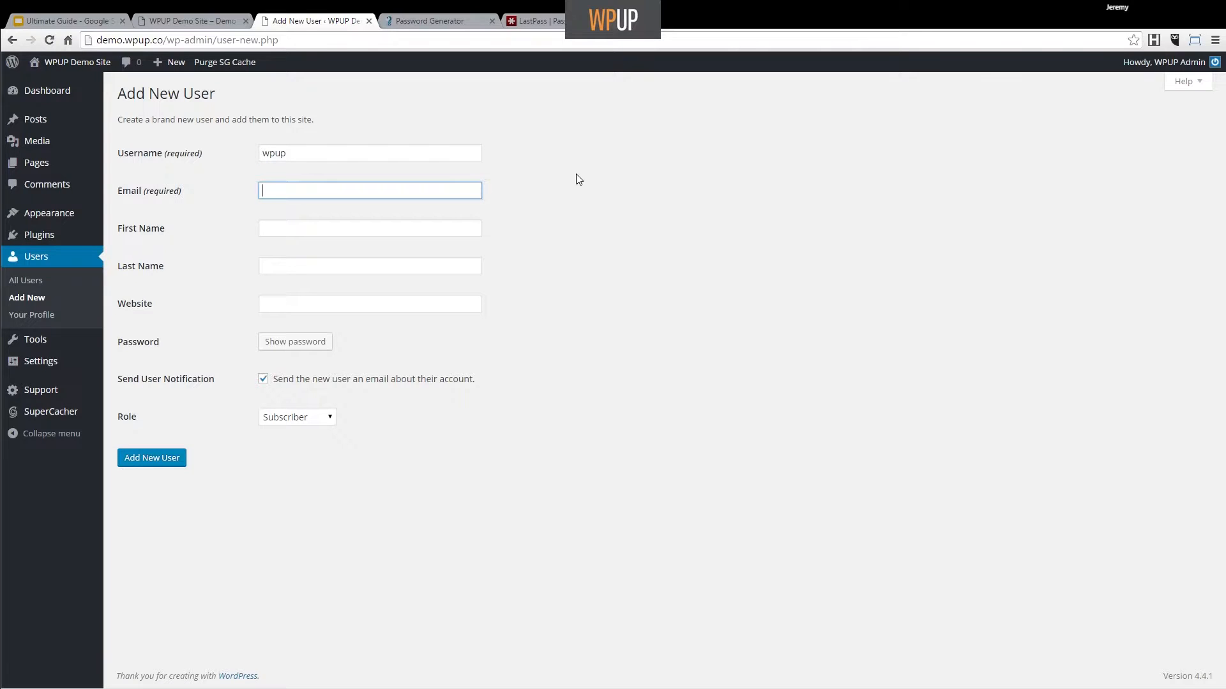
{"action": "key", "text": "Tab"}
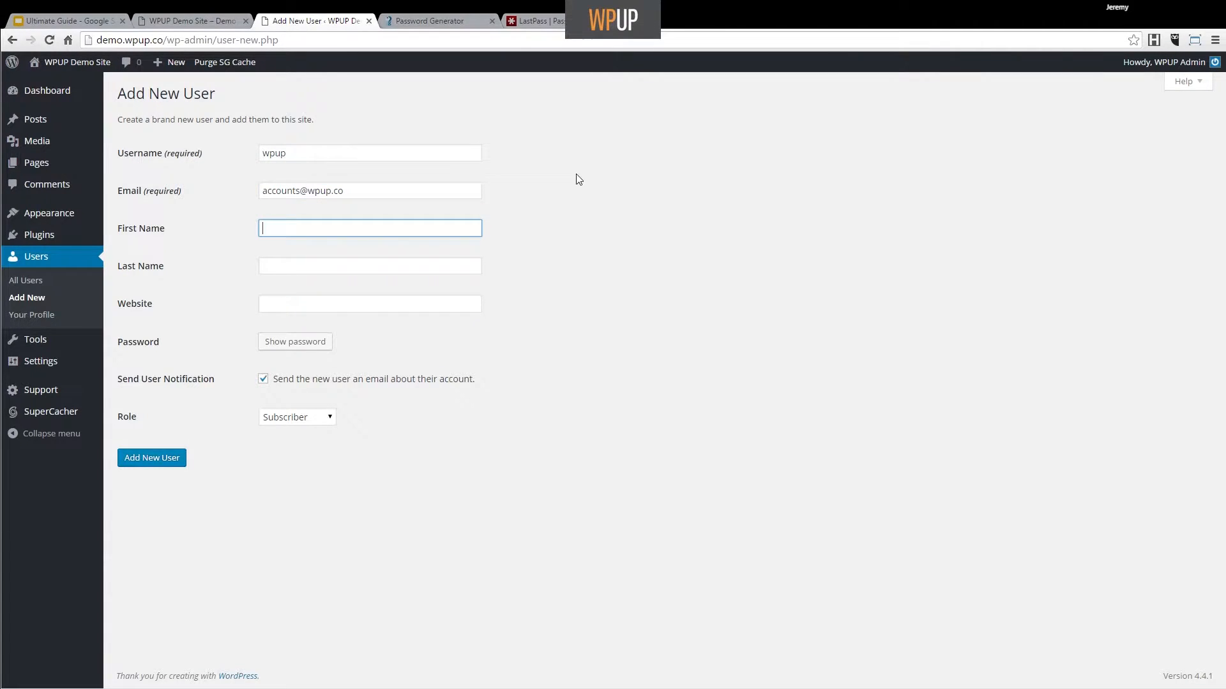
{"action": "type", "text": "Support"}
{"action": "key", "text": "Tab"}
{"action": "type", "text": "Fr"}
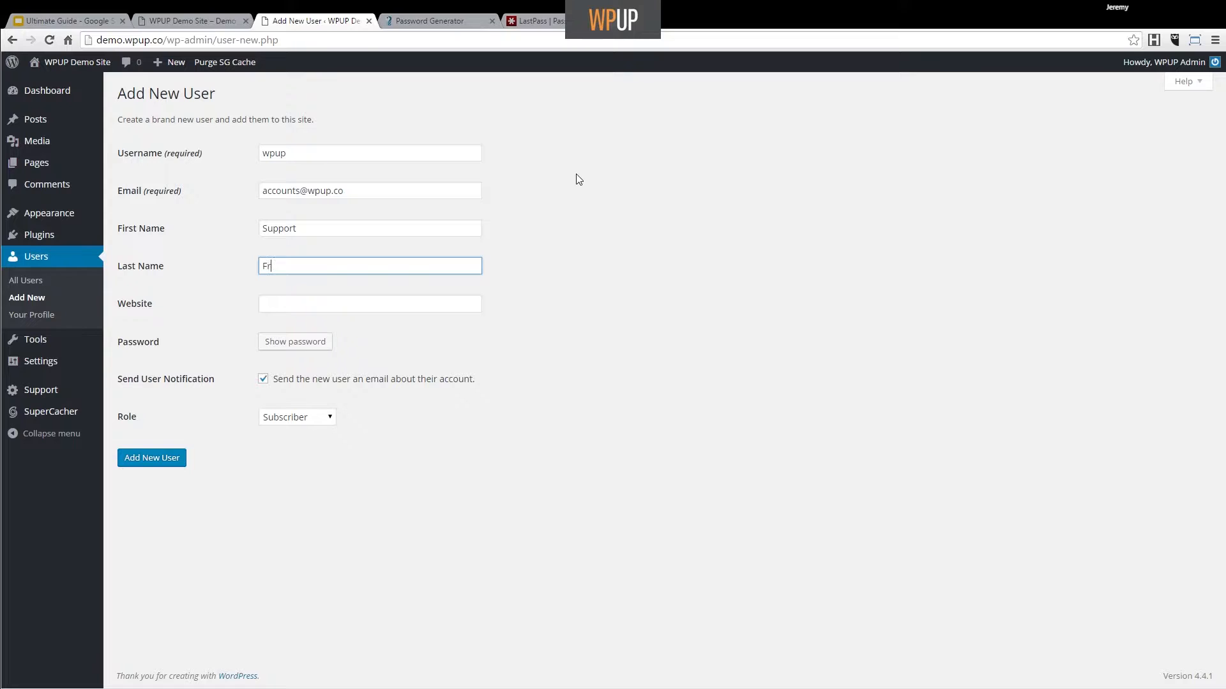
{"action": "type", "text": "om WPUP"}
{"action": "key", "text": "Tab"}
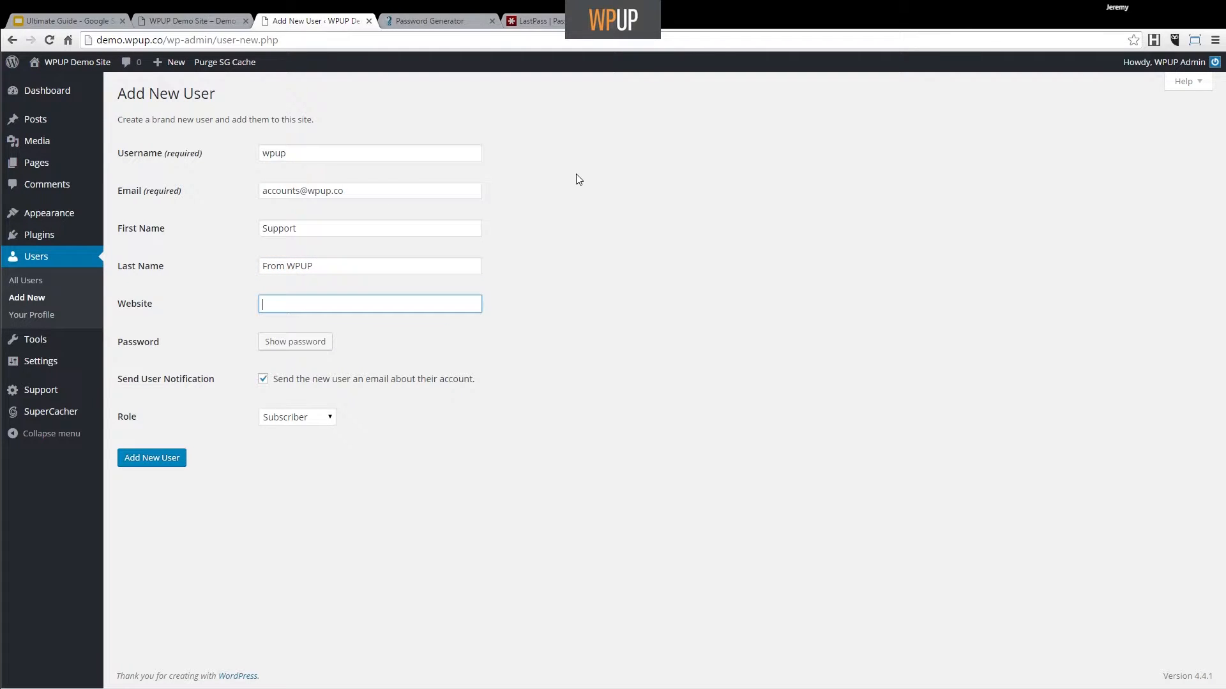
Step: Show the suggested strong password, then switch to the passwordgenerator.net tab
{"action": "left_click", "coordinate": [322, 344]}
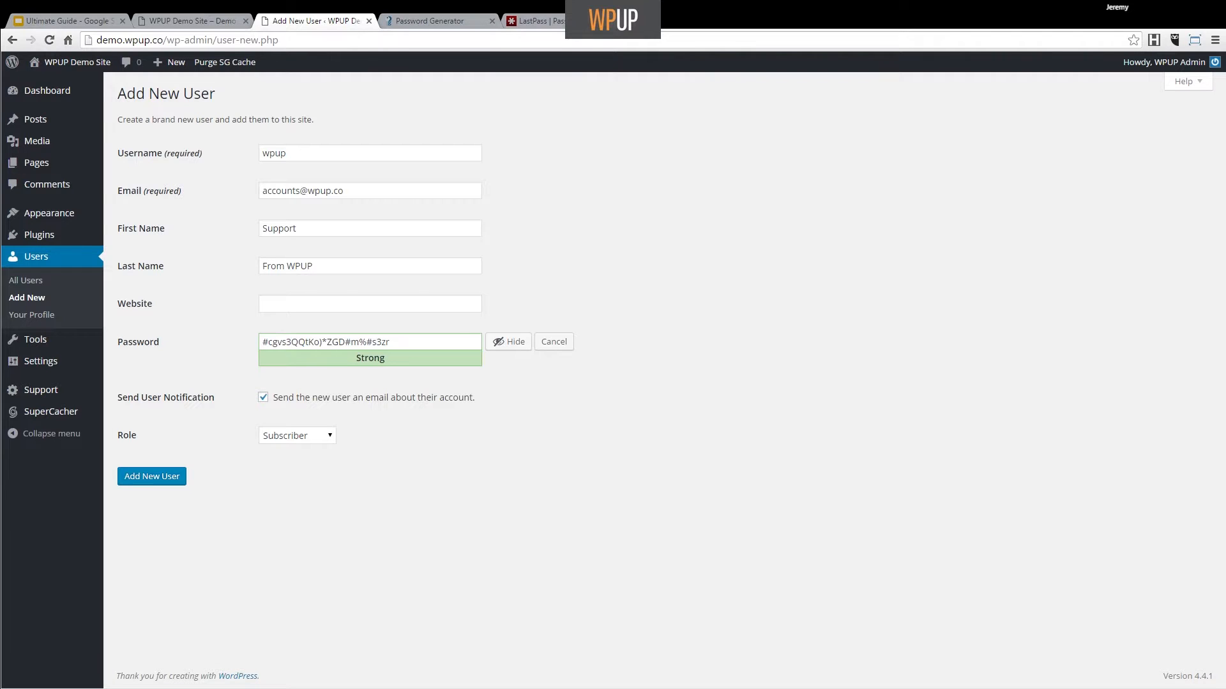
{"action": "left_click", "coordinate": [438, 22]}
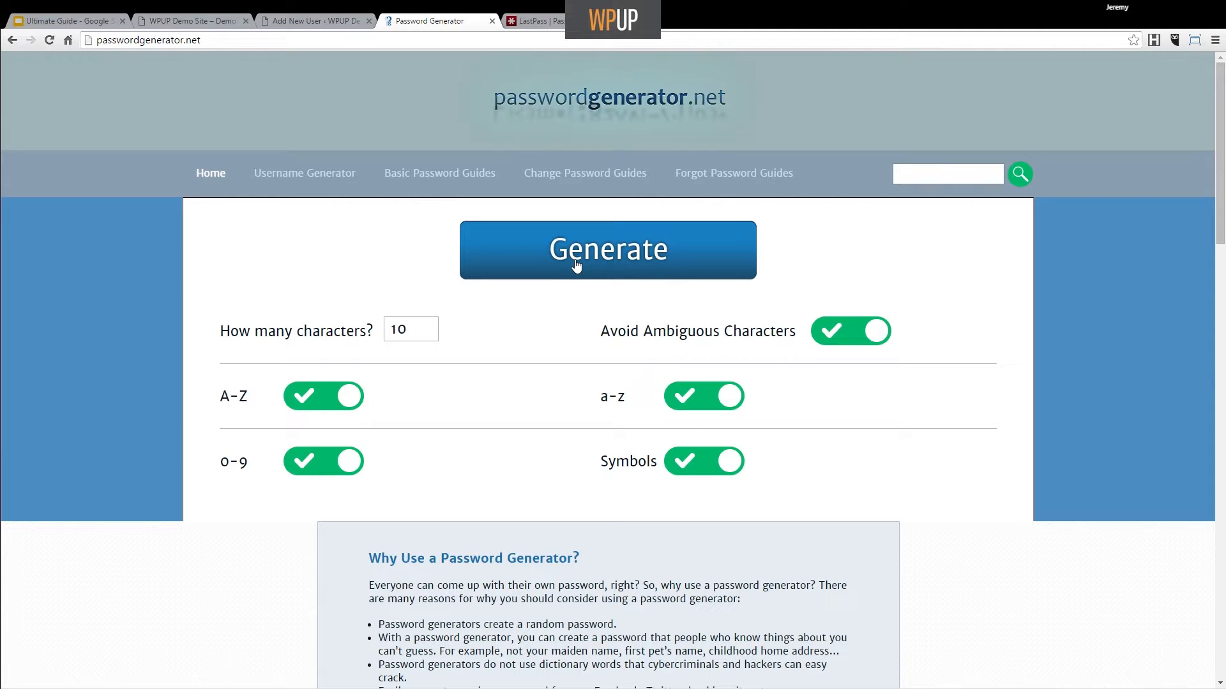
Step: Generate and copy a fresh random password on passwordgenerator.net, then go back to the WordPress form
{"action": "left_click", "coordinate": [548, 21]}
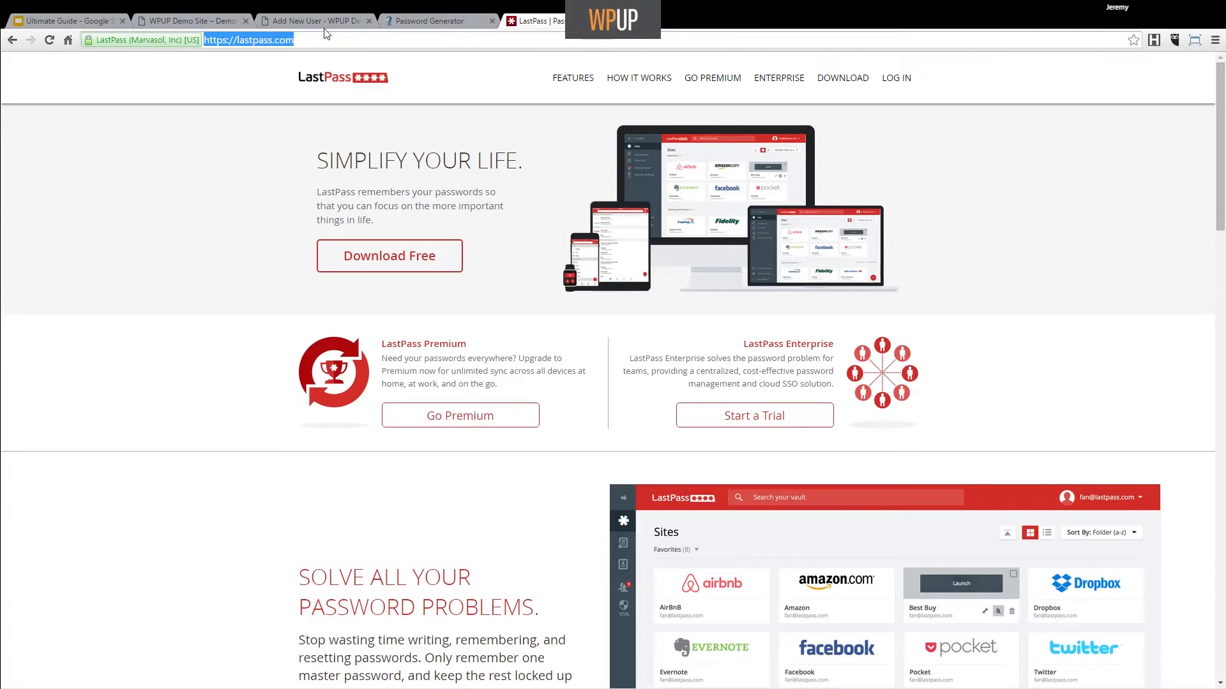
{"action": "left_click", "coordinate": [437, 17]}
{"action": "left_click", "coordinate": [584, 264]}
{"action": "left_click", "coordinate": [670, 232]}
{"action": "key", "text": "ctrl+c"}
{"action": "left_click", "coordinate": [285, 24]}
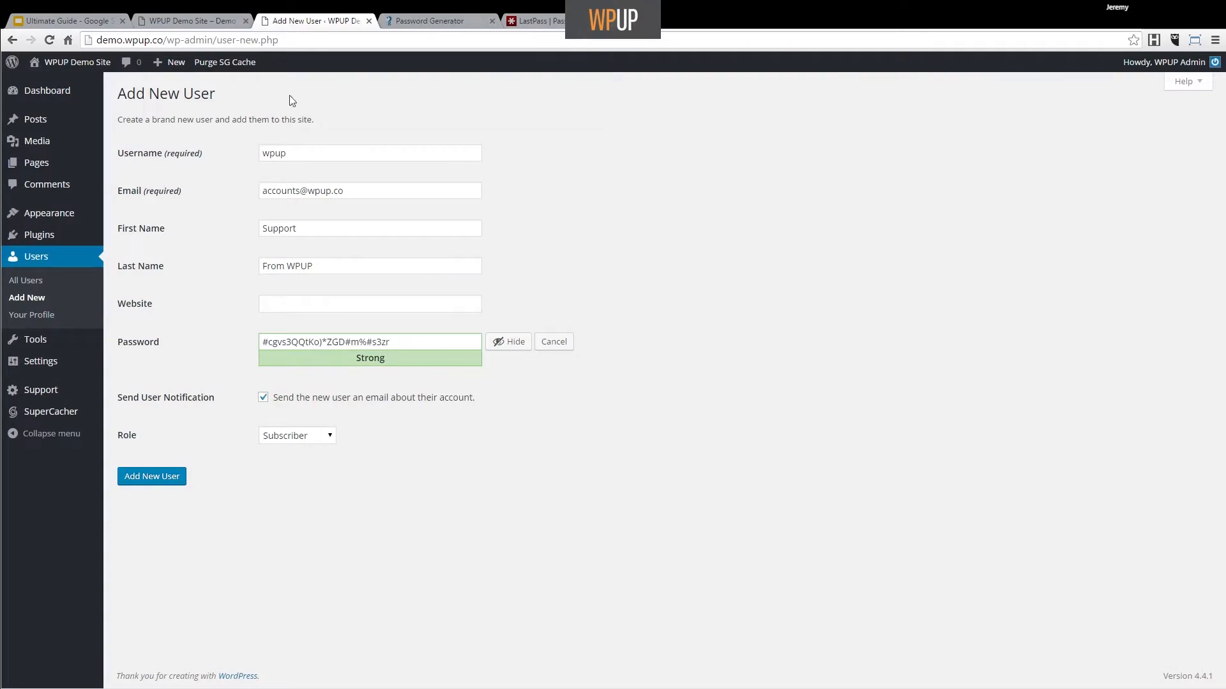
Step: Replace the suggested password with the generated one, choose Administrator role, and disable the notification e-mail
{"action": "left_click_drag", "start_coordinate": [429, 342], "coordinate": [148, 322]}
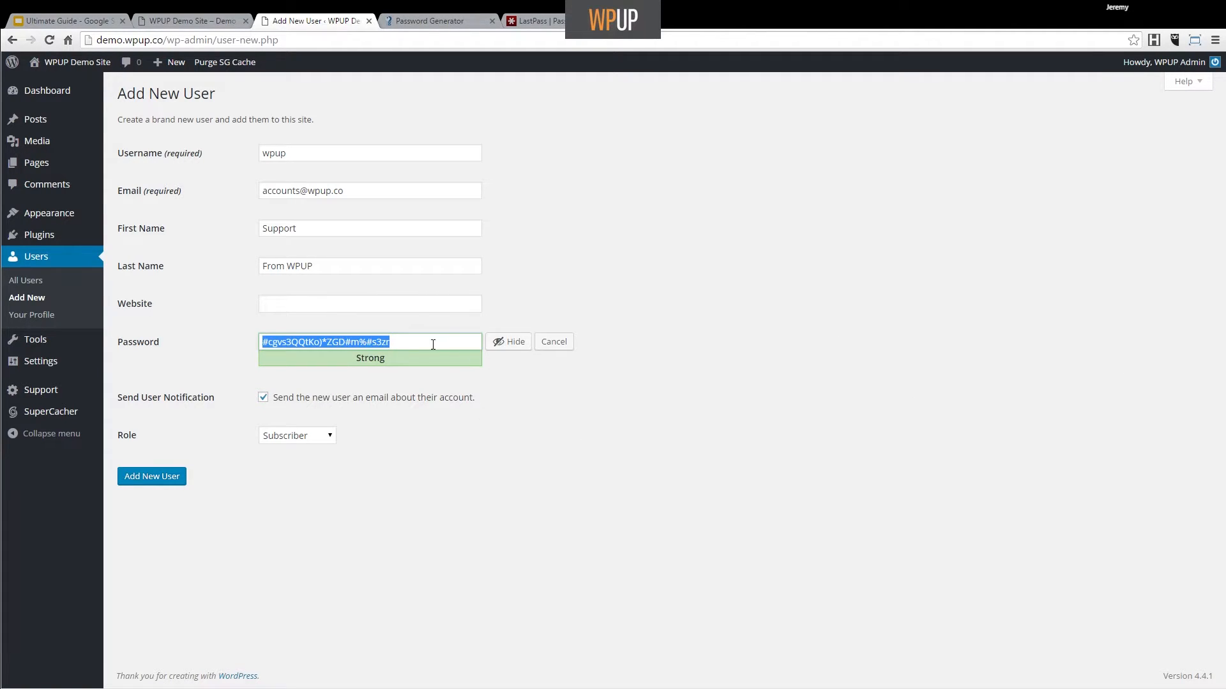
{"action": "key", "text": "ctrl+v"}
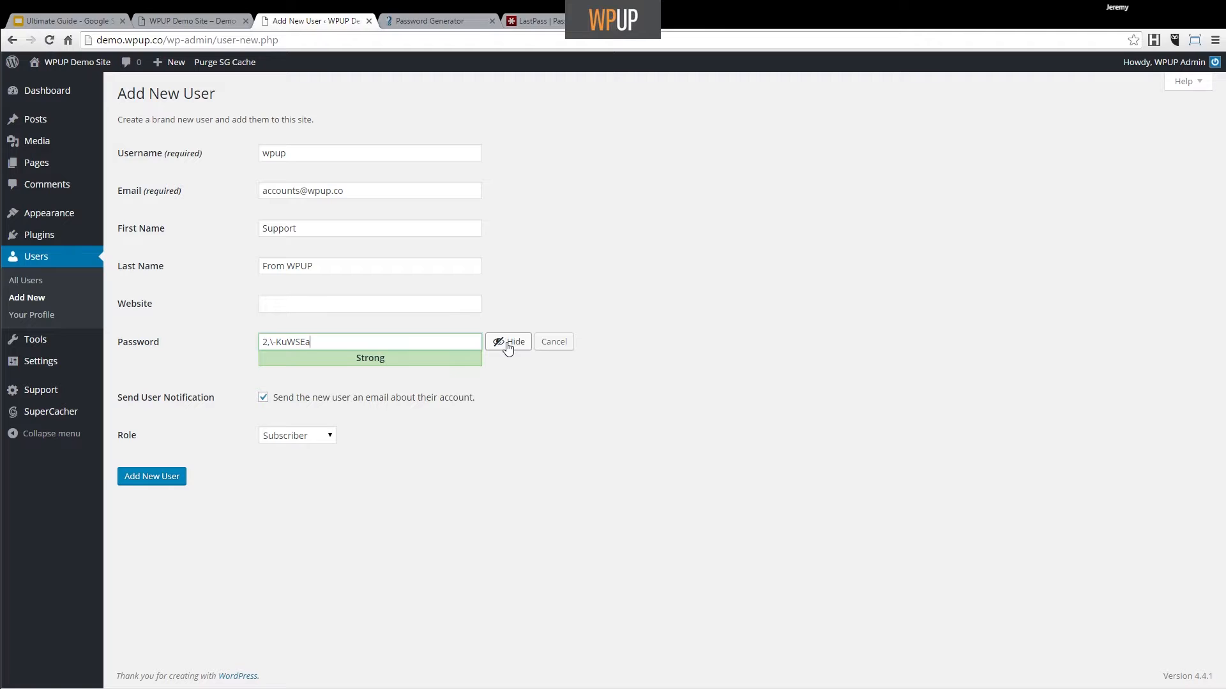
{"action": "left_click", "coordinate": [301, 438]}
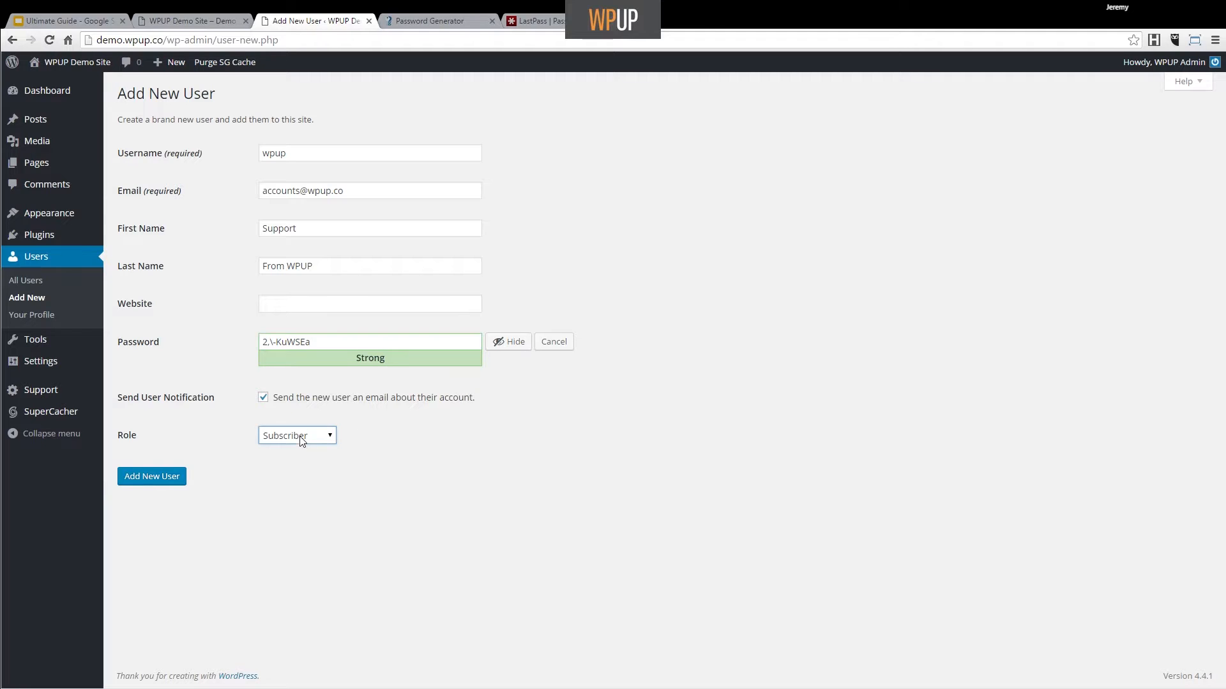
{"action": "left_click", "coordinate": [306, 503]}
{"action": "left_click", "coordinate": [265, 400]}
Step: Add the wpup user, then open its Edit User page from the All Users list
{"action": "left_click", "coordinate": [178, 477]}
{"action": "mouse_move", "coordinate": [58, 307]}
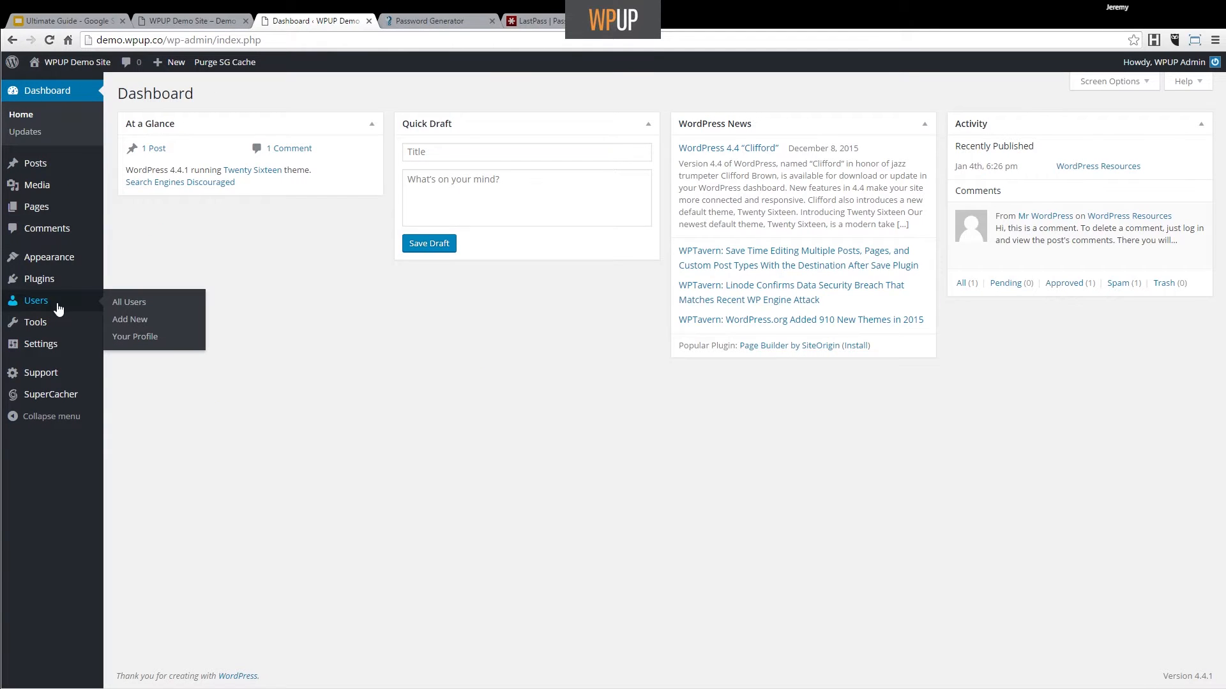
{"action": "left_click", "coordinate": [135, 308]}
{"action": "mouse_move", "coordinate": [224, 242]}
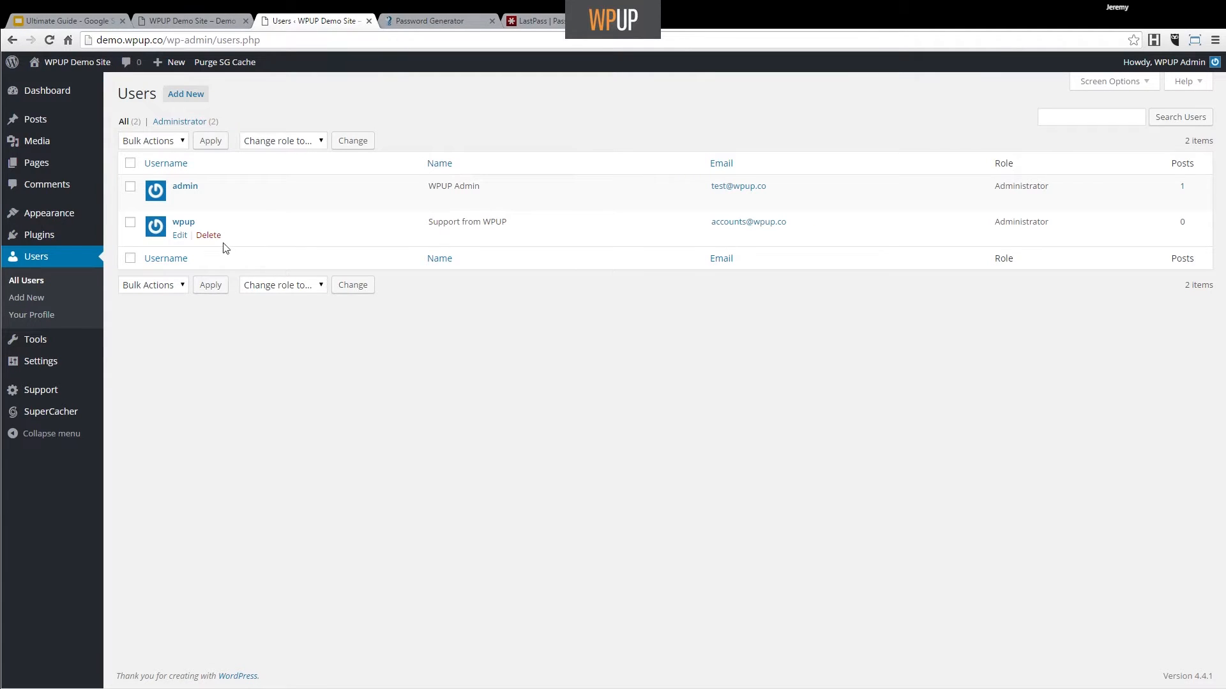
{"action": "left_click", "coordinate": [180, 241]}
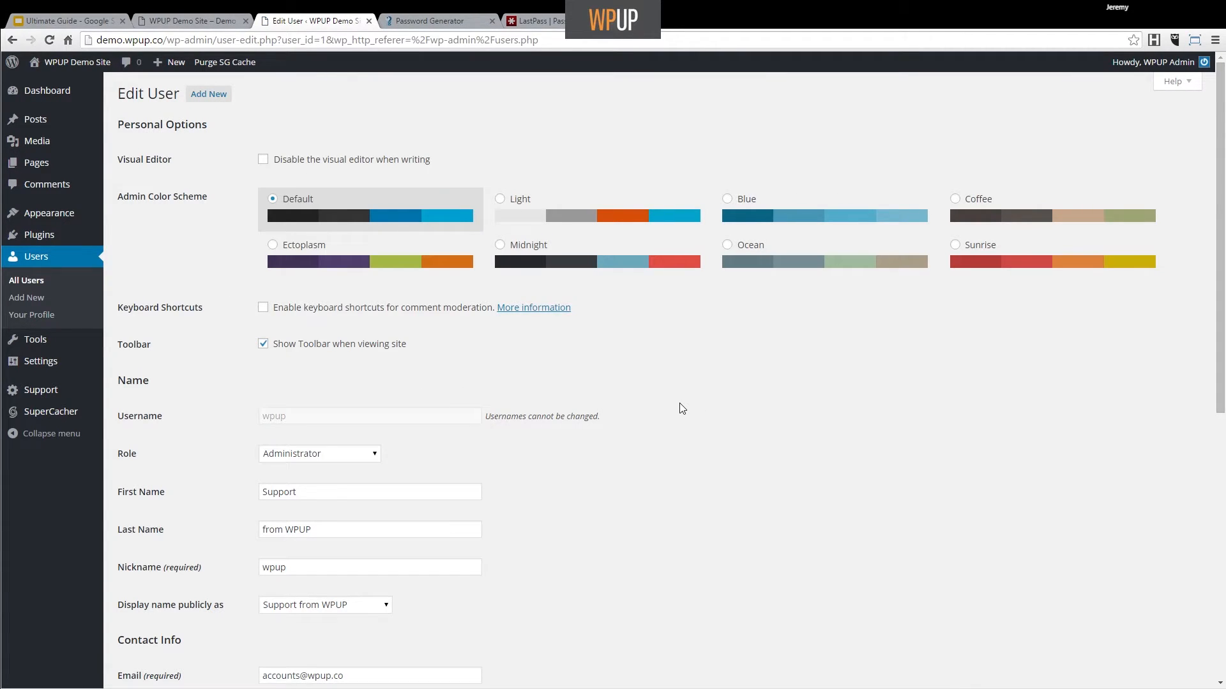
{"action": "scroll", "coordinate": [680, 403], "scroll_direction": "down", "scroll_amount": 3}
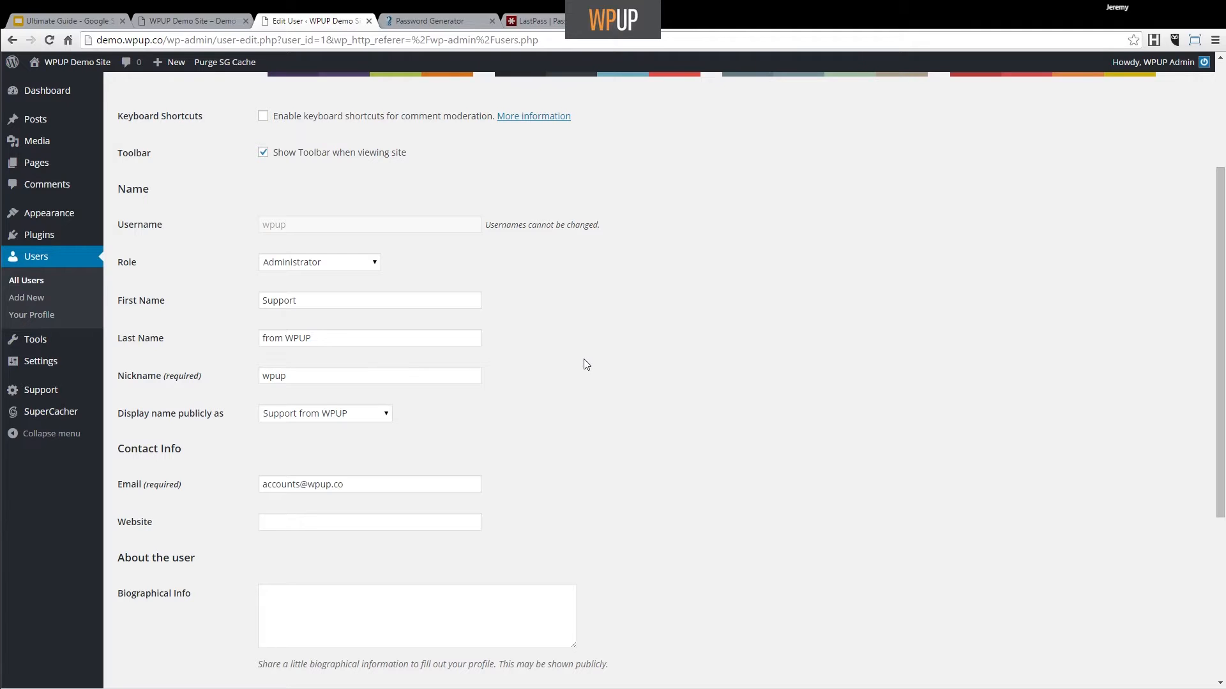
{"action": "left_click", "coordinate": [390, 415]}
{"action": "left_click", "coordinate": [356, 437]}
{"action": "left_click", "coordinate": [386, 415]}
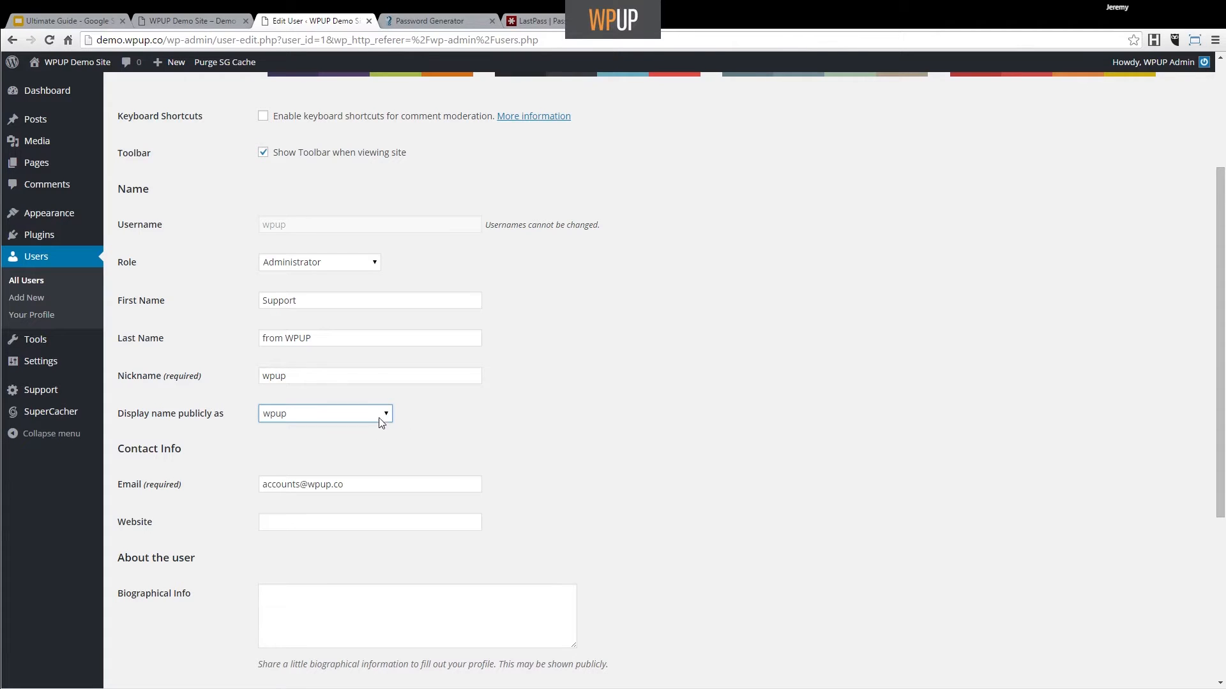
{"action": "left_click", "coordinate": [356, 475]}
{"action": "double_click", "coordinate": [275, 224]}
{"action": "left_click", "coordinate": [294, 228]}
{"action": "double_click", "coordinate": [307, 229]}
{"action": "left_click", "coordinate": [577, 286]}
{"action": "left_click", "coordinate": [376, 416]}
{"action": "left_click", "coordinate": [465, 408]}
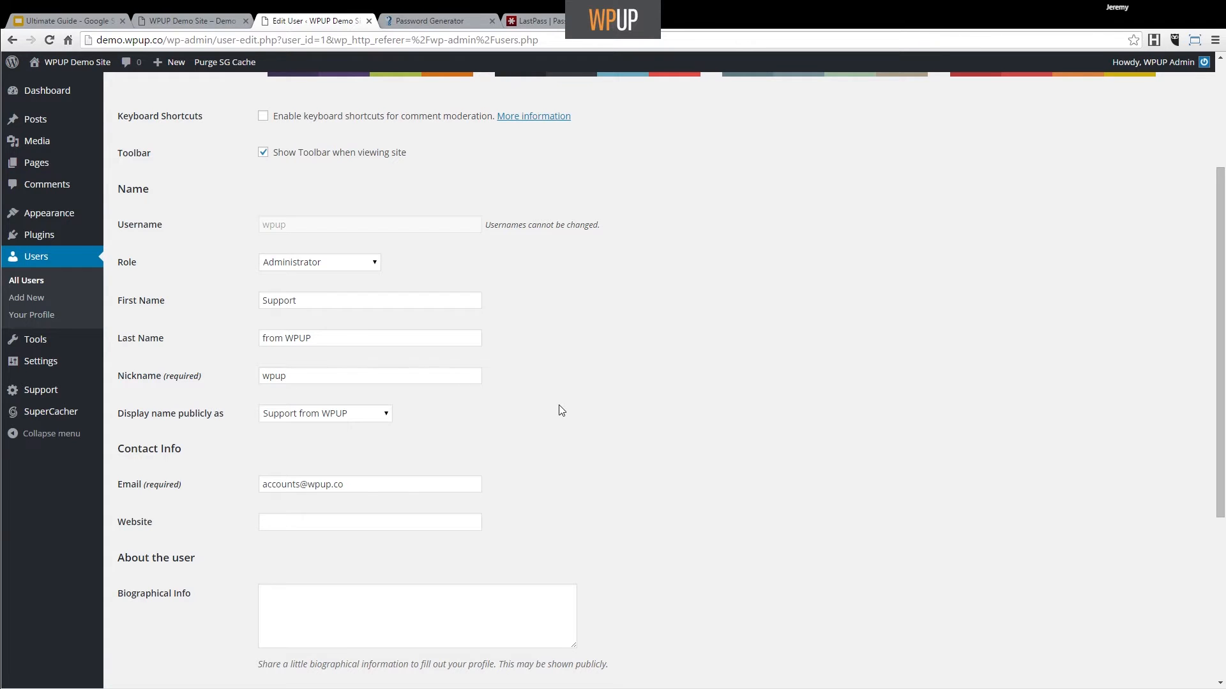
{"action": "scroll", "coordinate": [562, 409], "scroll_direction": "down", "scroll_amount": 5}
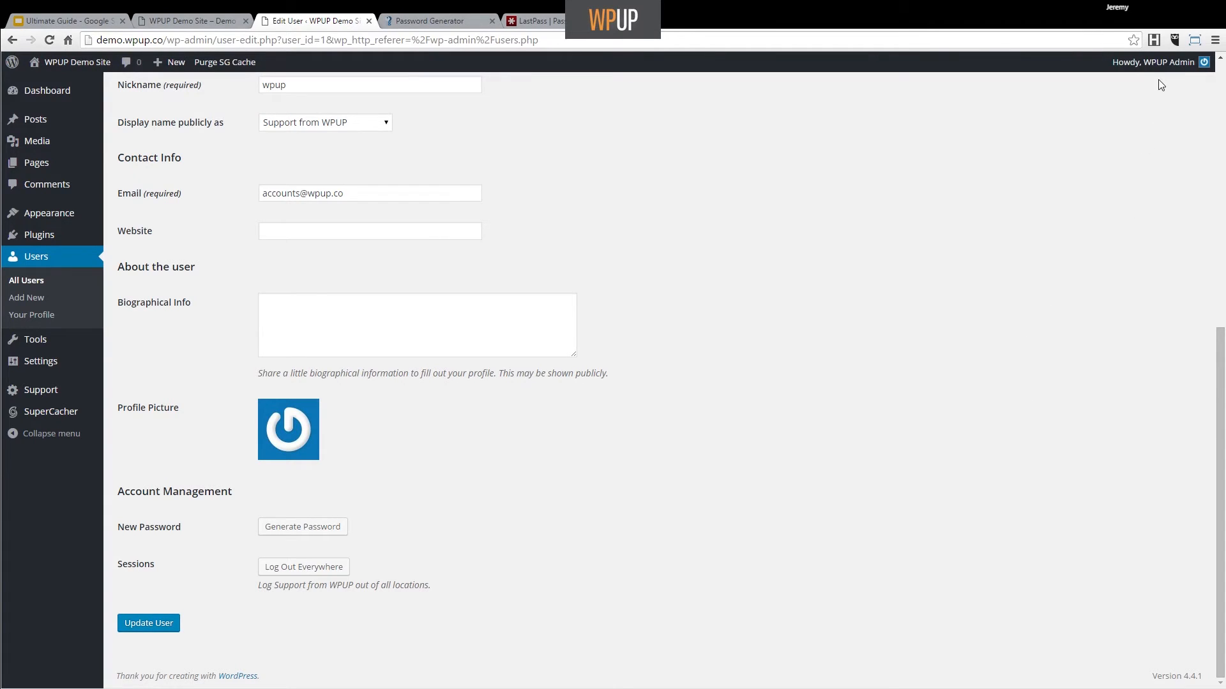
Step: Log out of admin and log back in as wpup using the pasted password
{"action": "mouse_move", "coordinate": [1161, 64]}
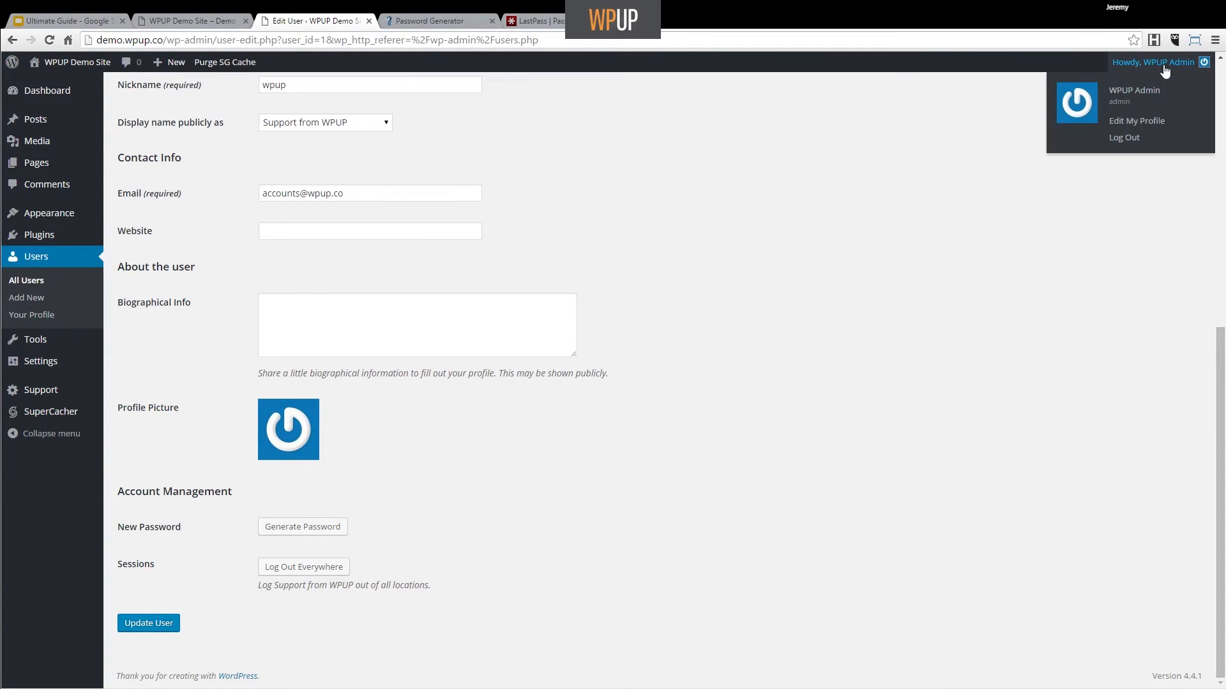
{"action": "left_click", "coordinate": [1137, 138]}
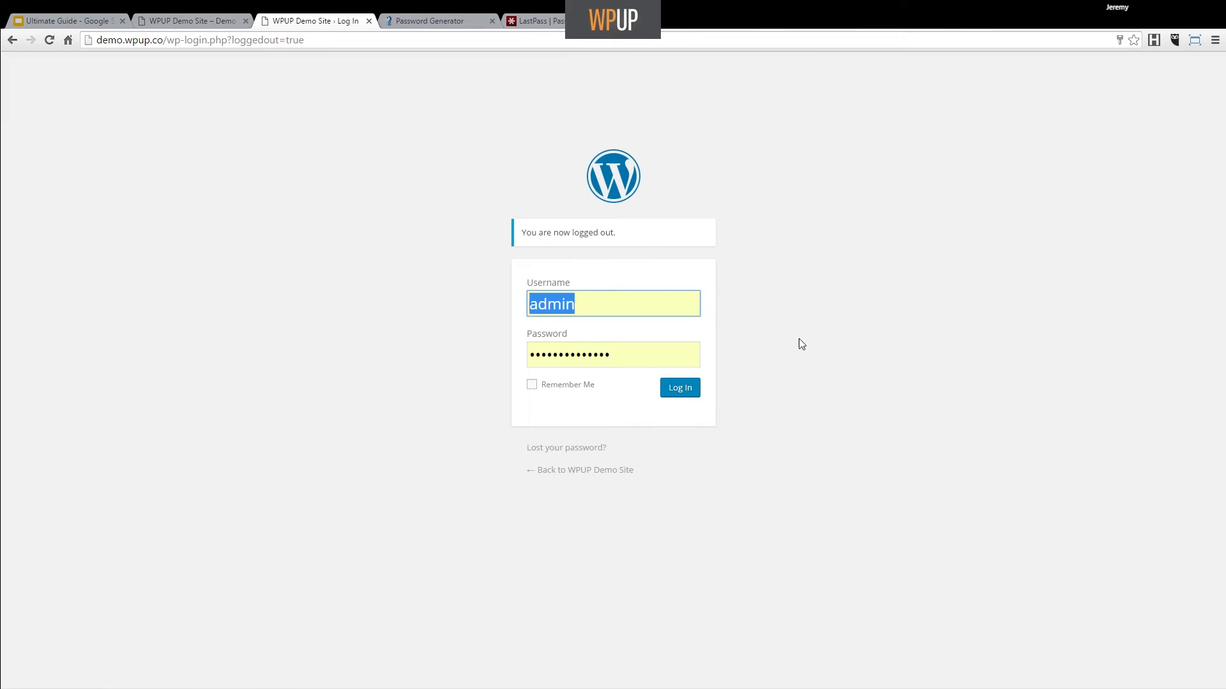
{"action": "type", "text": "wpup"}
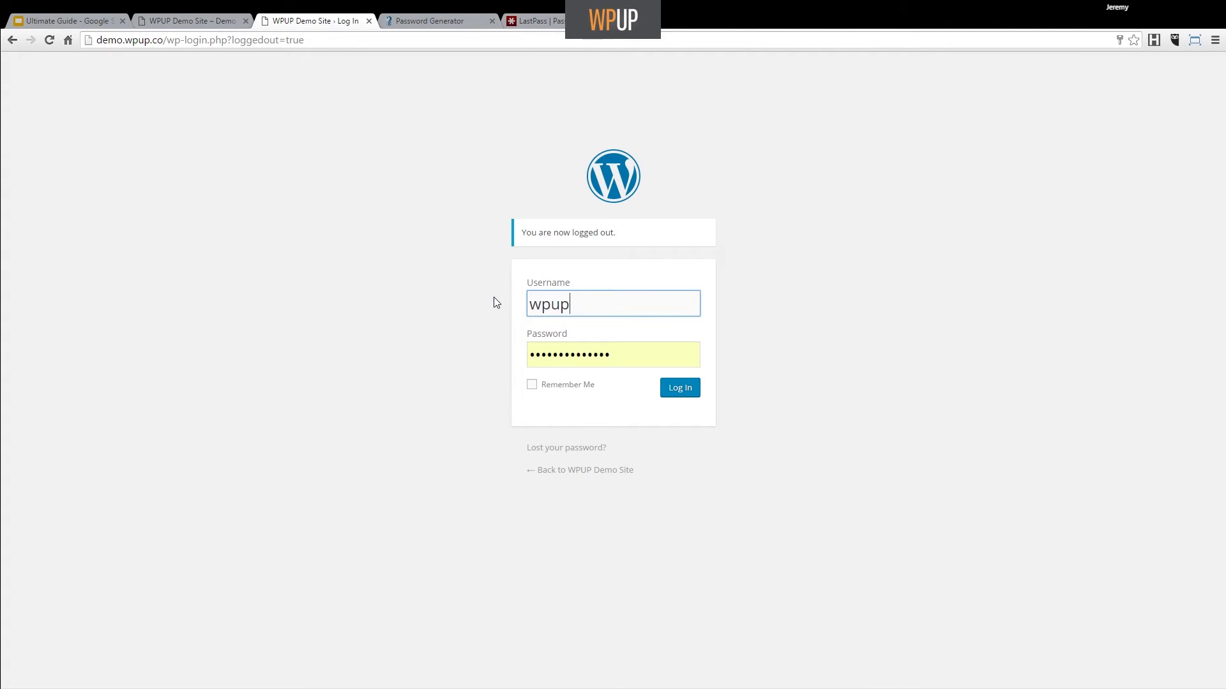
{"action": "key", "text": "Tab"}
{"action": "key", "text": "ctrl+v"}
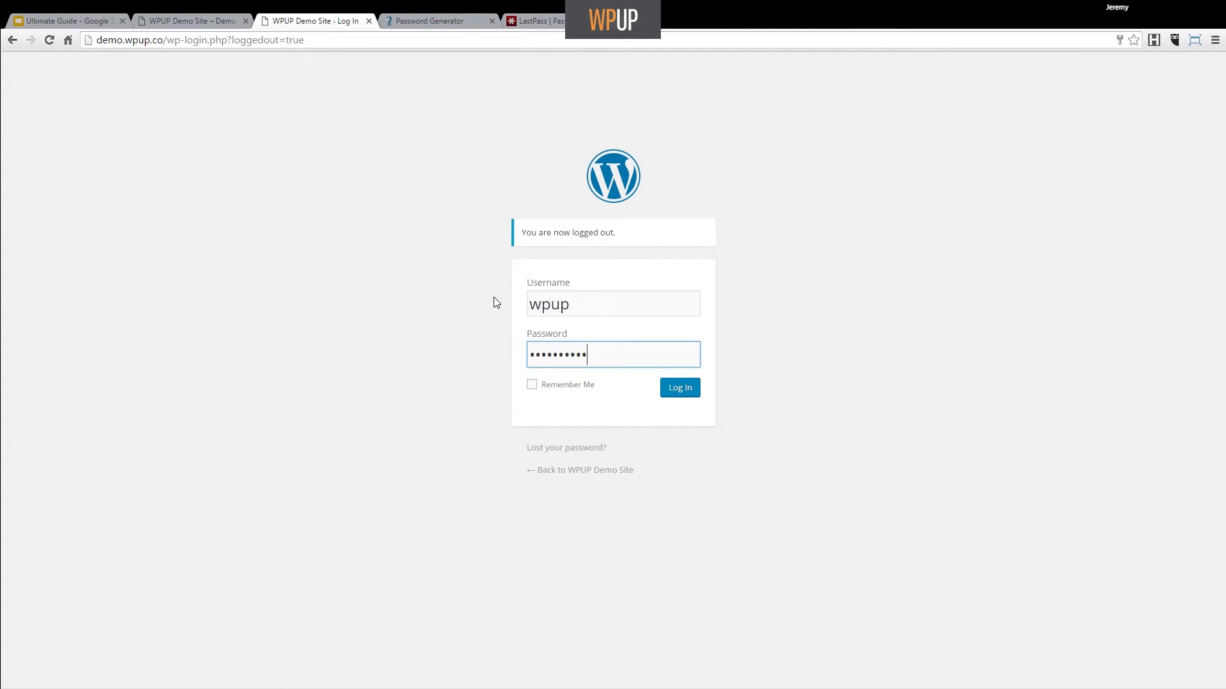
{"action": "left_click", "coordinate": [685, 394]}
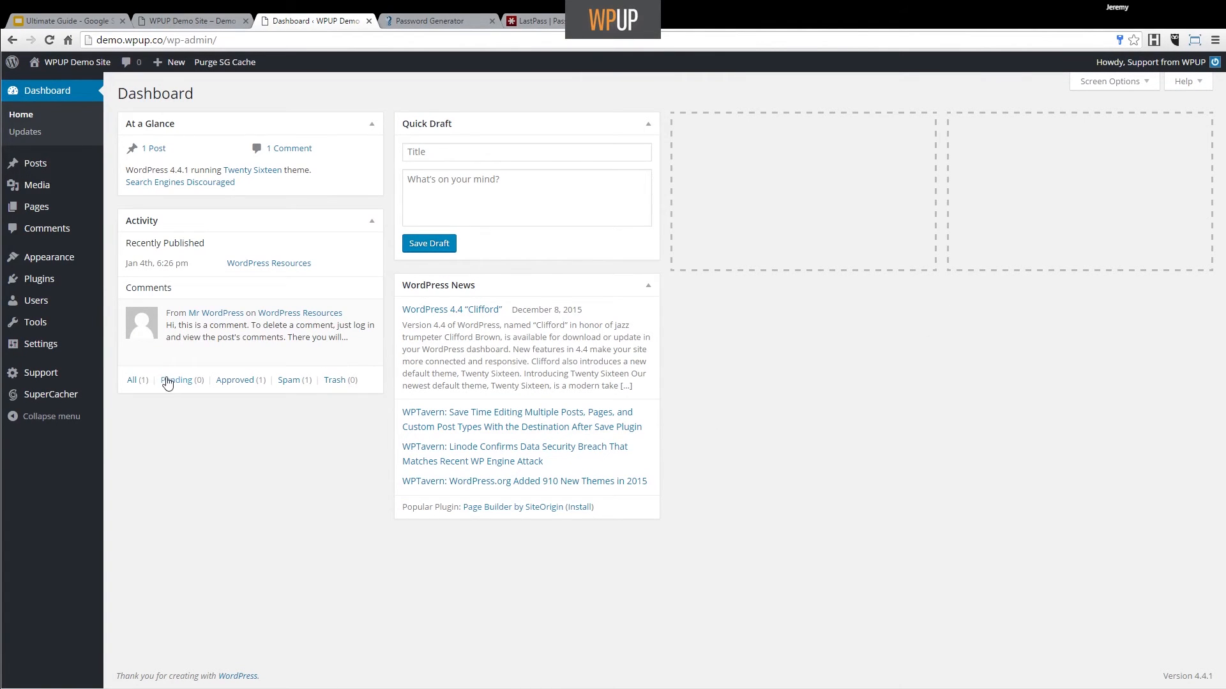
Step: From All Users, choose Delete on the admin account (ID #3)
{"action": "mouse_move", "coordinate": [70, 315]}
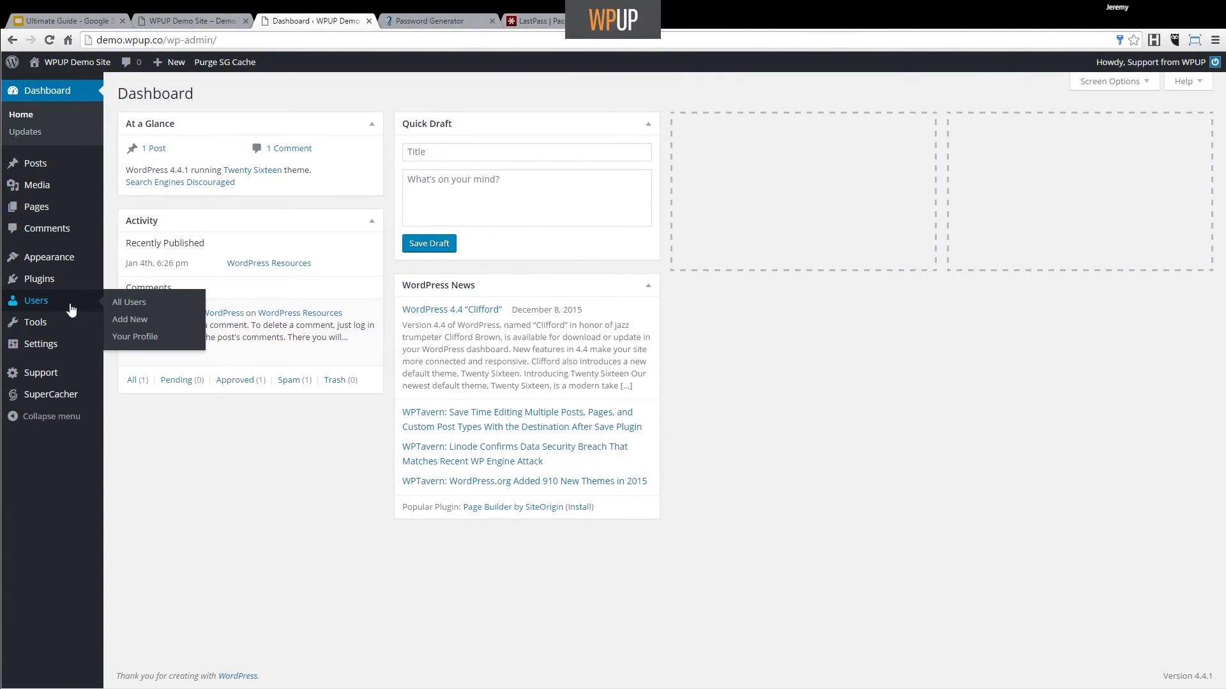
{"action": "left_click", "coordinate": [70, 307]}
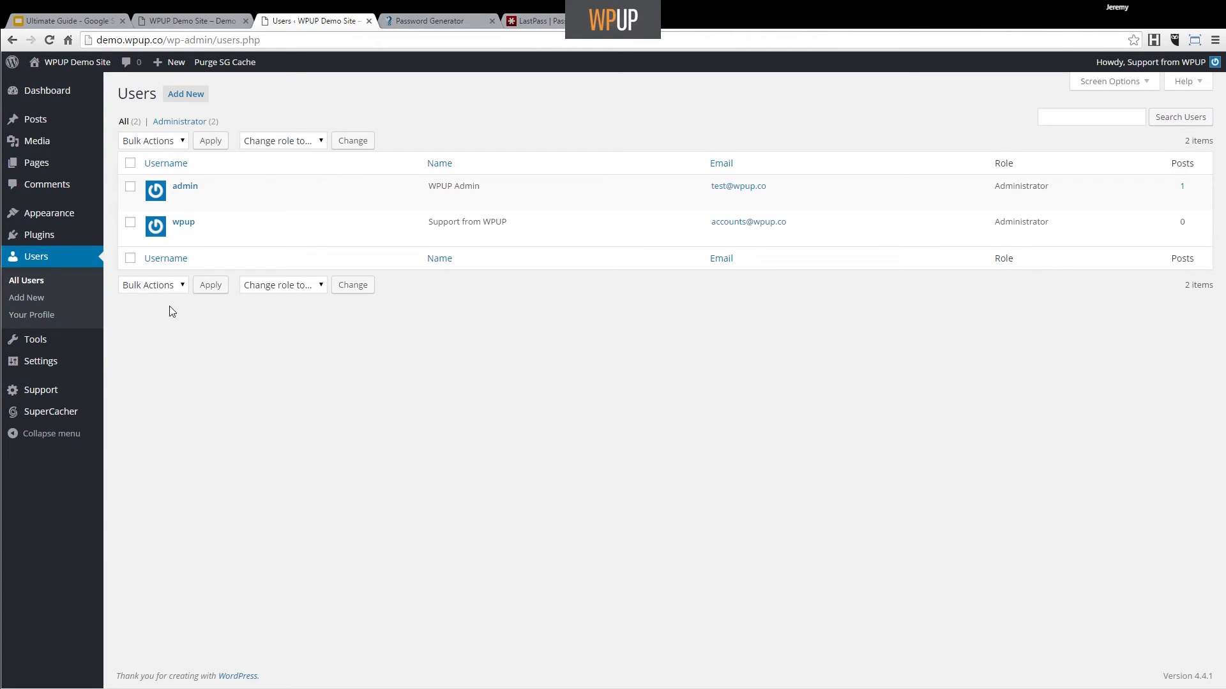
{"action": "mouse_move", "coordinate": [204, 202]}
{"action": "left_click", "coordinate": [211, 200]}
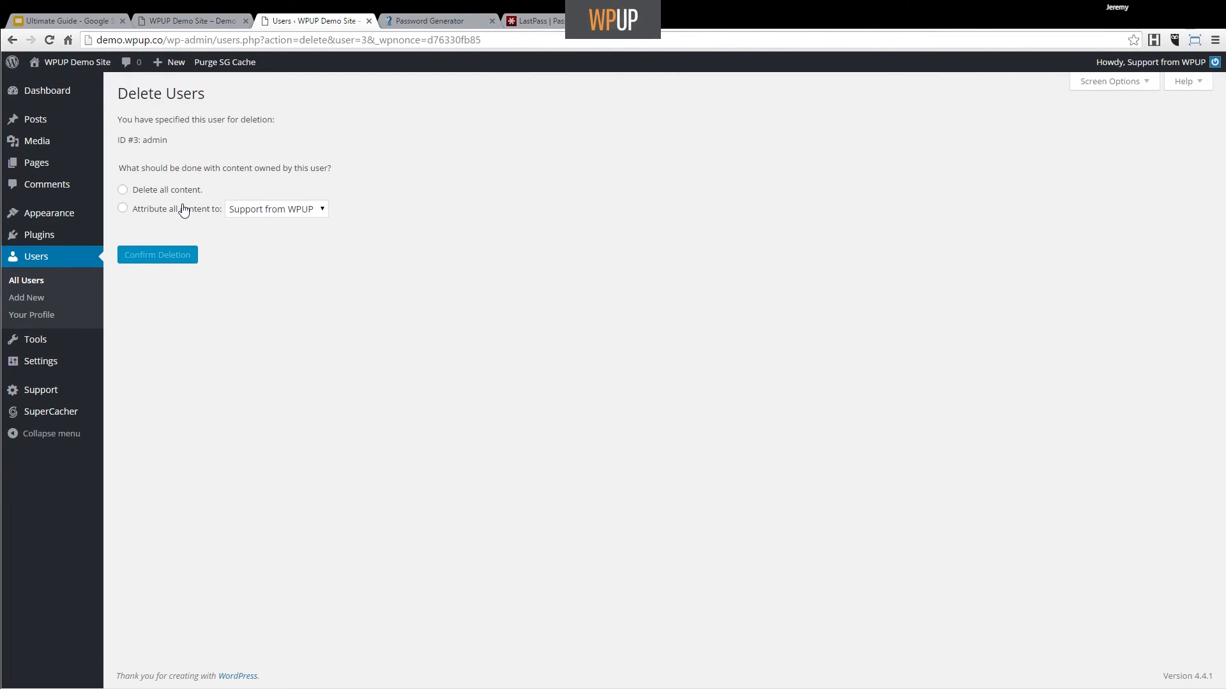
Step: Delete admin with all content attributed to Support From WPUP, then show the password-sites slide
{"action": "left_click", "coordinate": [184, 213]}
{"action": "left_click", "coordinate": [266, 210]}
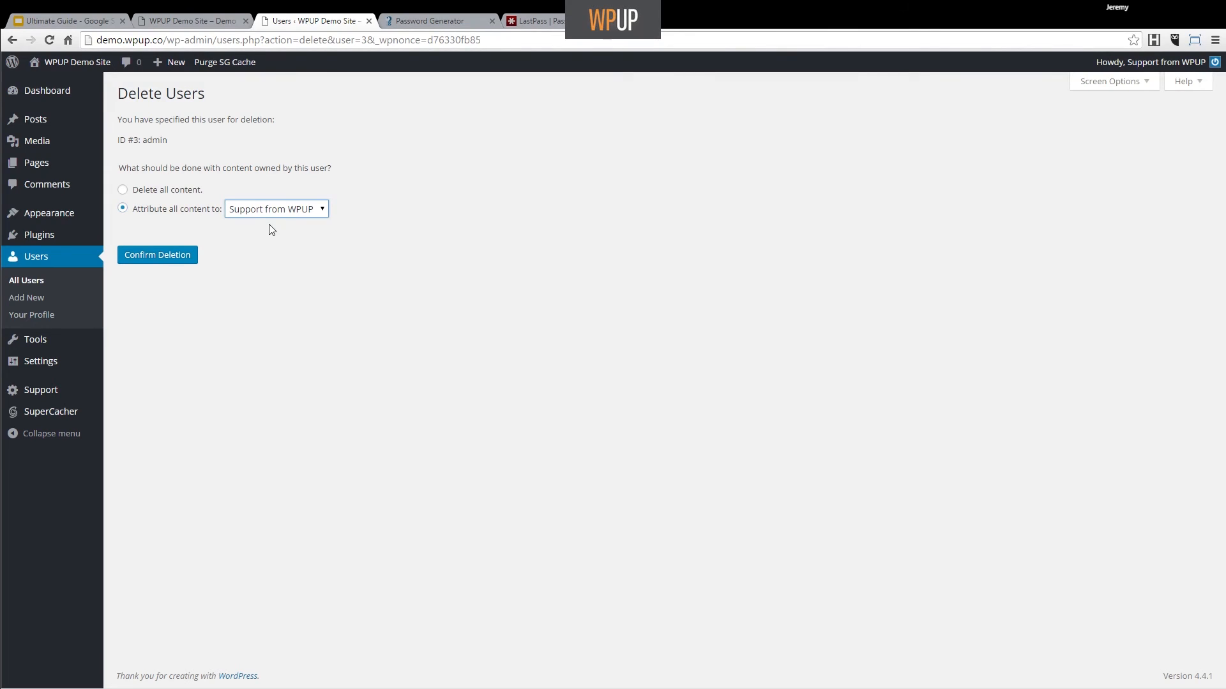
{"action": "left_click", "coordinate": [158, 256]}
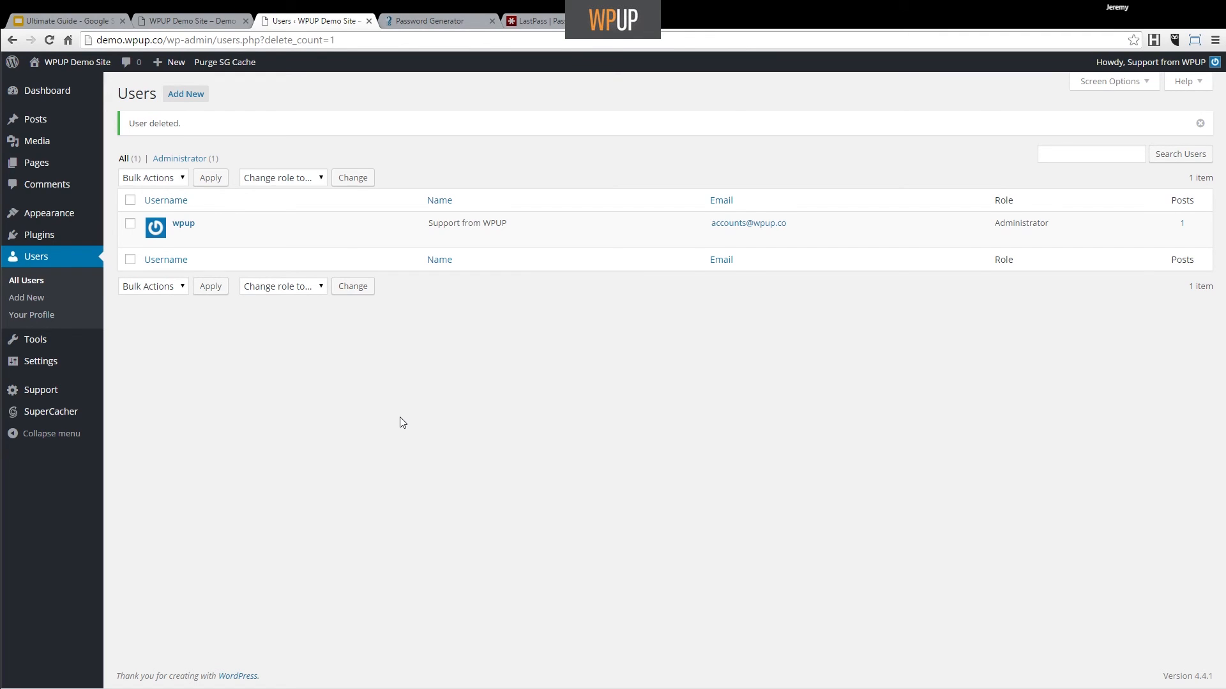
{"action": "left_click", "coordinate": [64, 20]}
{"action": "left_click", "coordinate": [76, 168]}
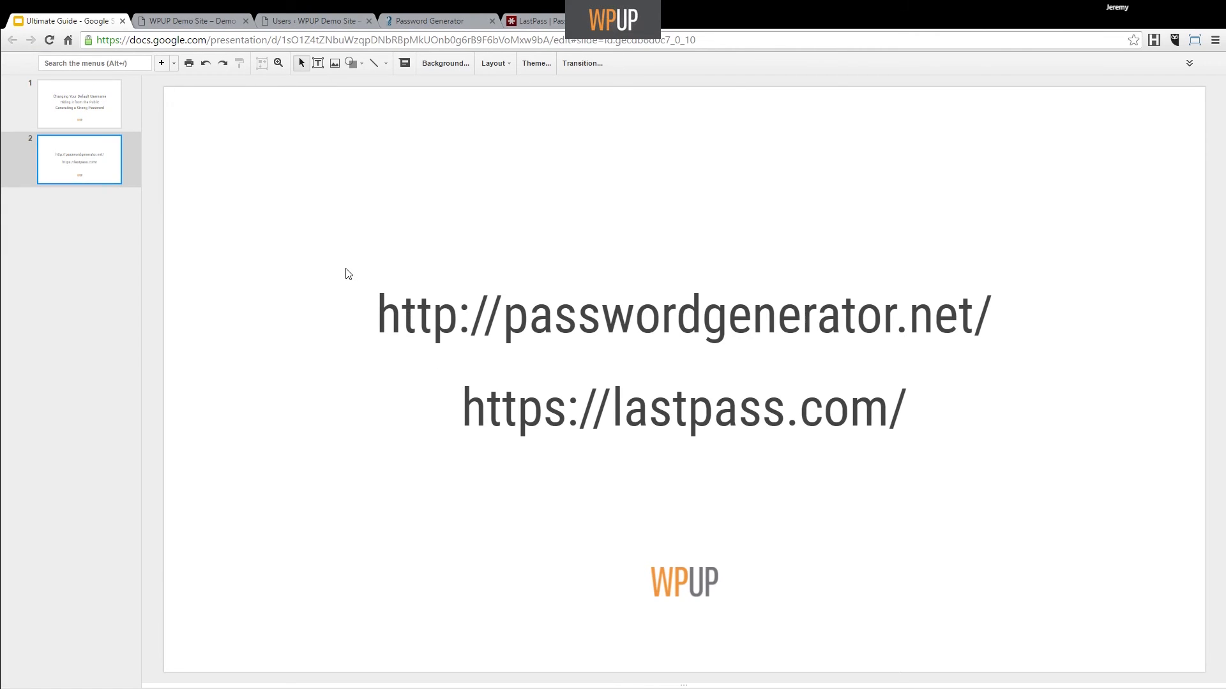